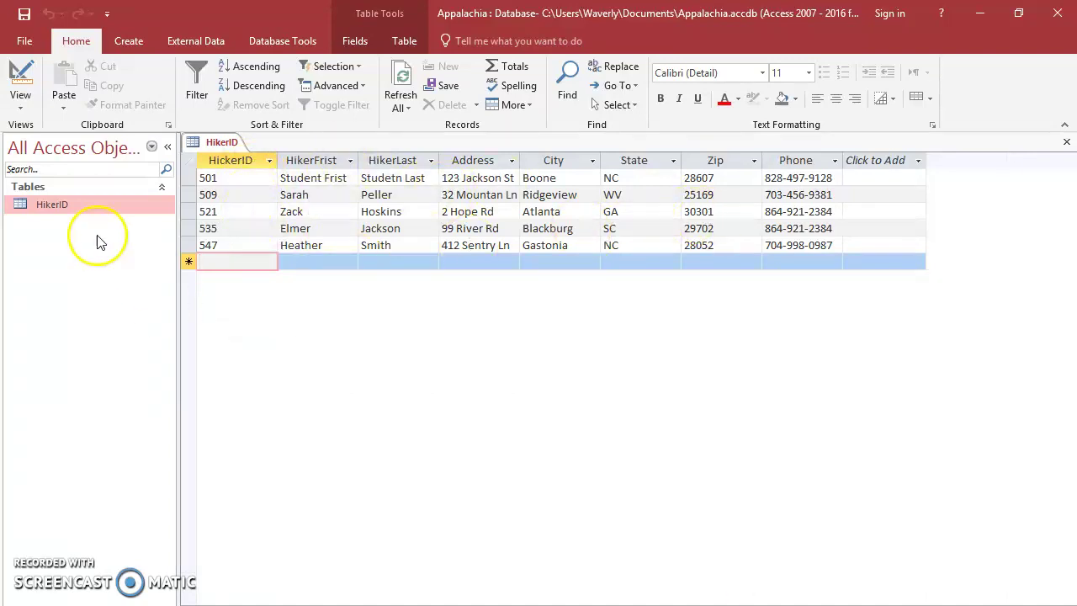
Step: Reopen HikerID in Design View and inspect the two-character State field's properties
left_click(1066, 141)
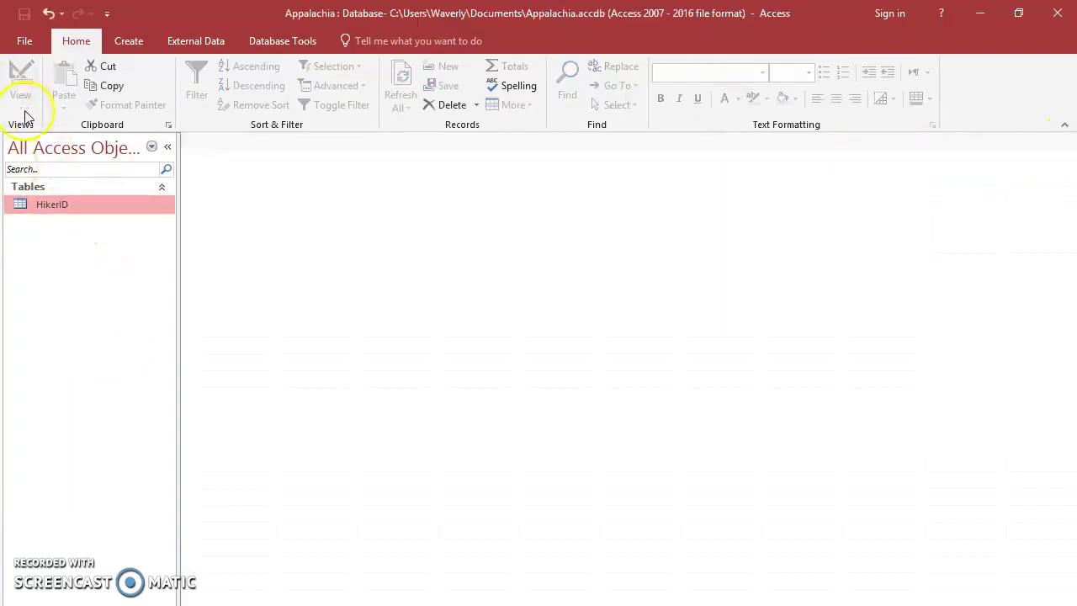
double_click(65, 206)
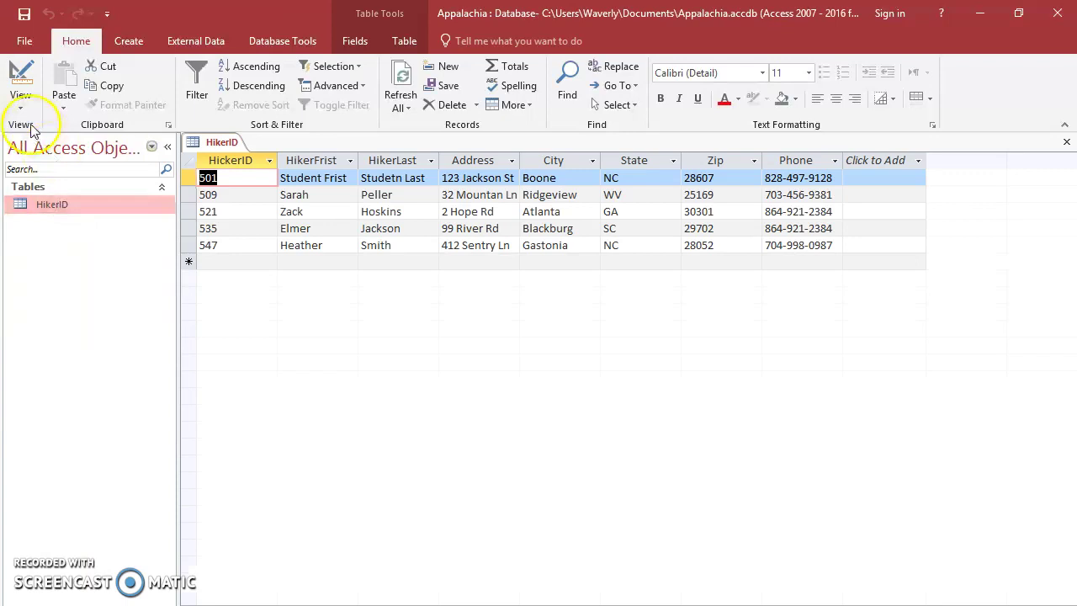
left_click(20, 101)
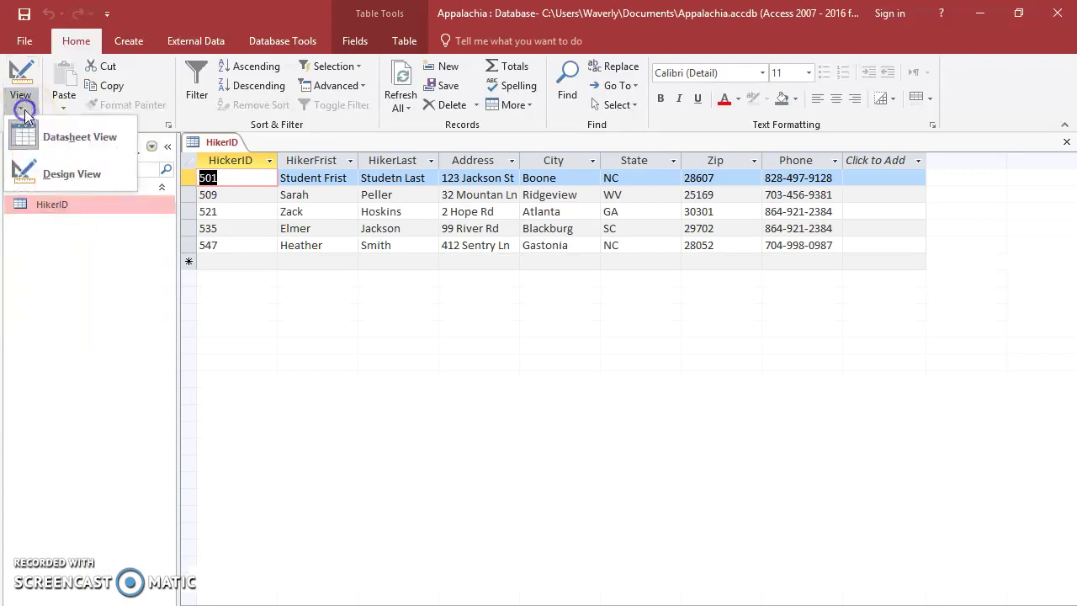
left_click(51, 173)
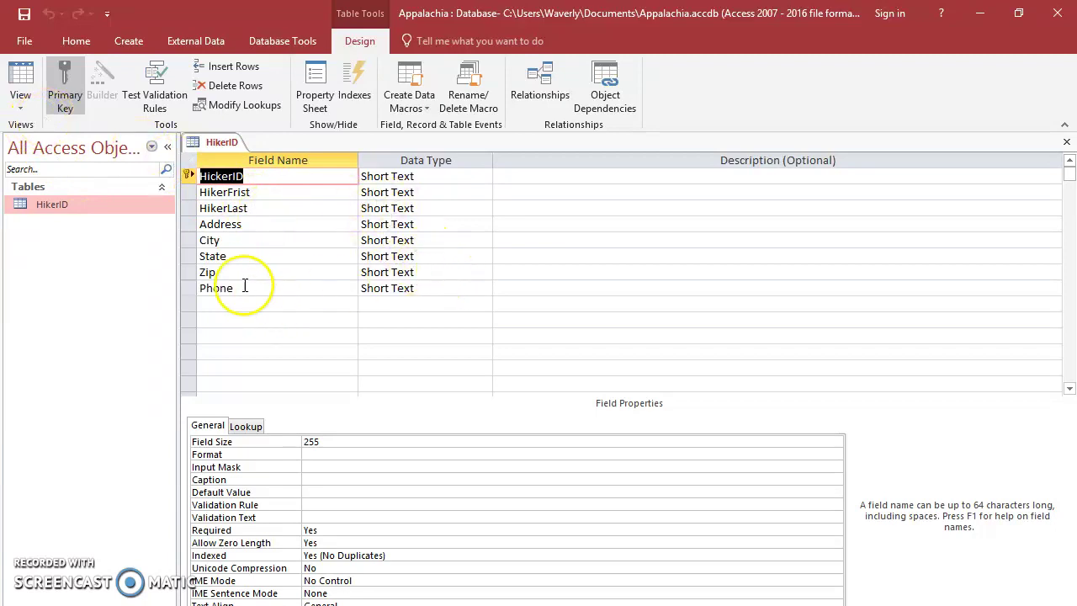
left_click(236, 257)
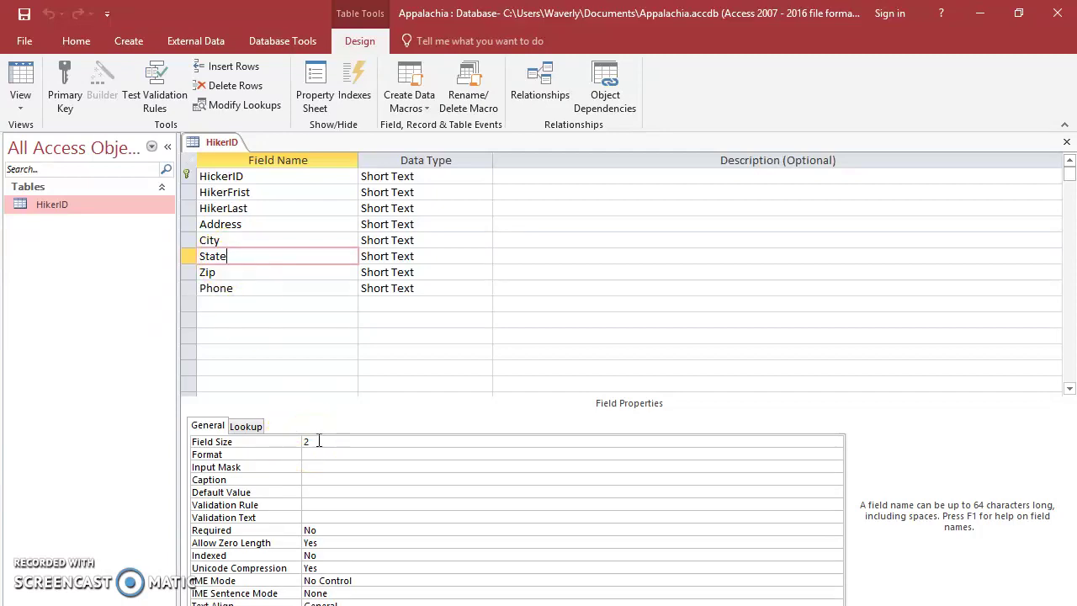
left_click(223, 273)
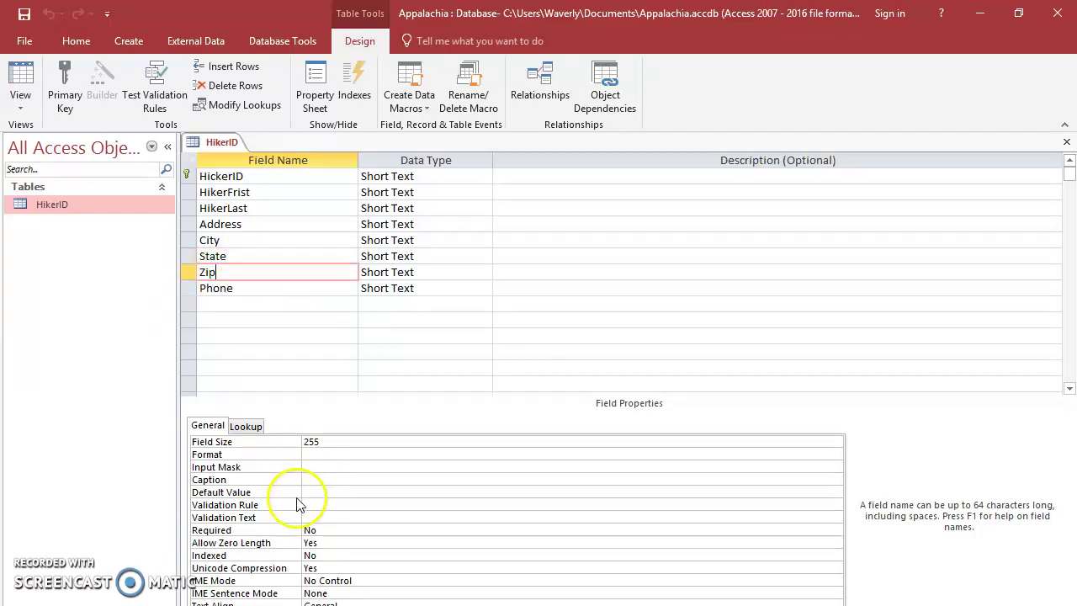
left_click(310, 453)
left_click(235, 275)
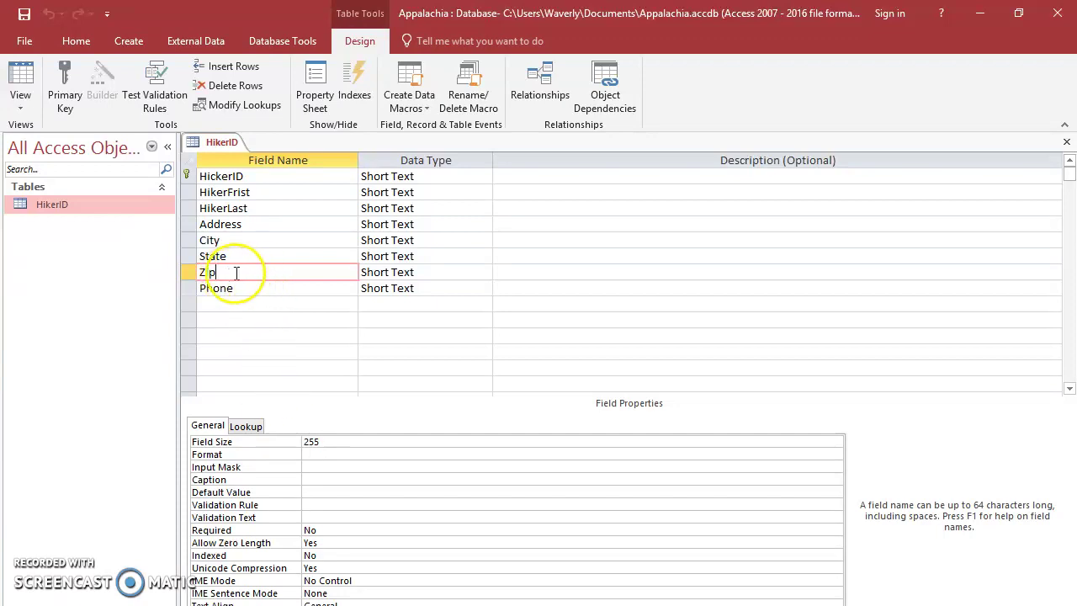
left_click(320, 441)
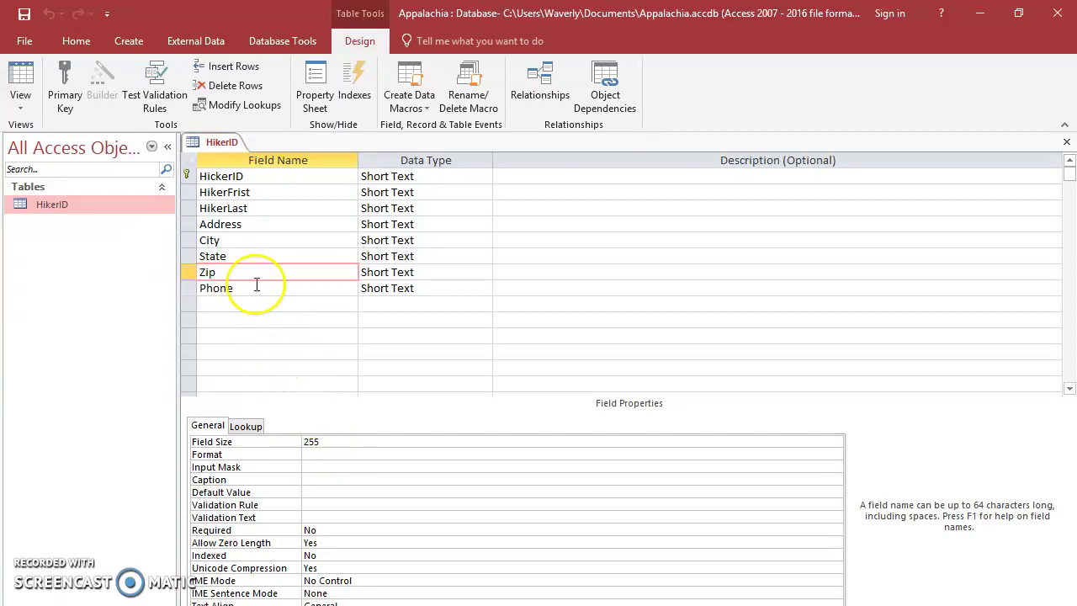
left_click(324, 442)
left_click(241, 288)
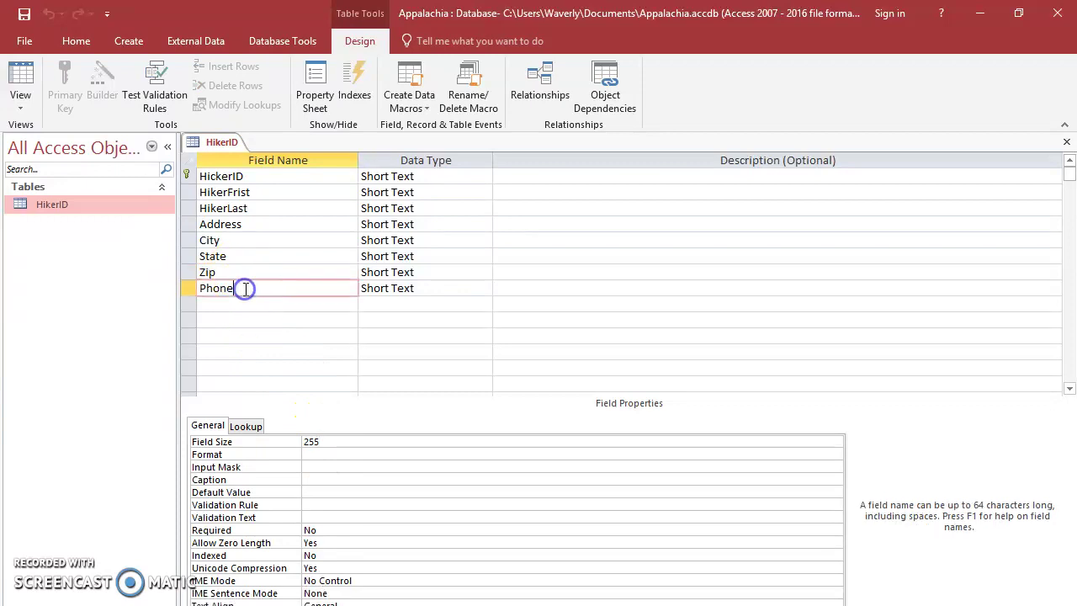
left_click(337, 441)
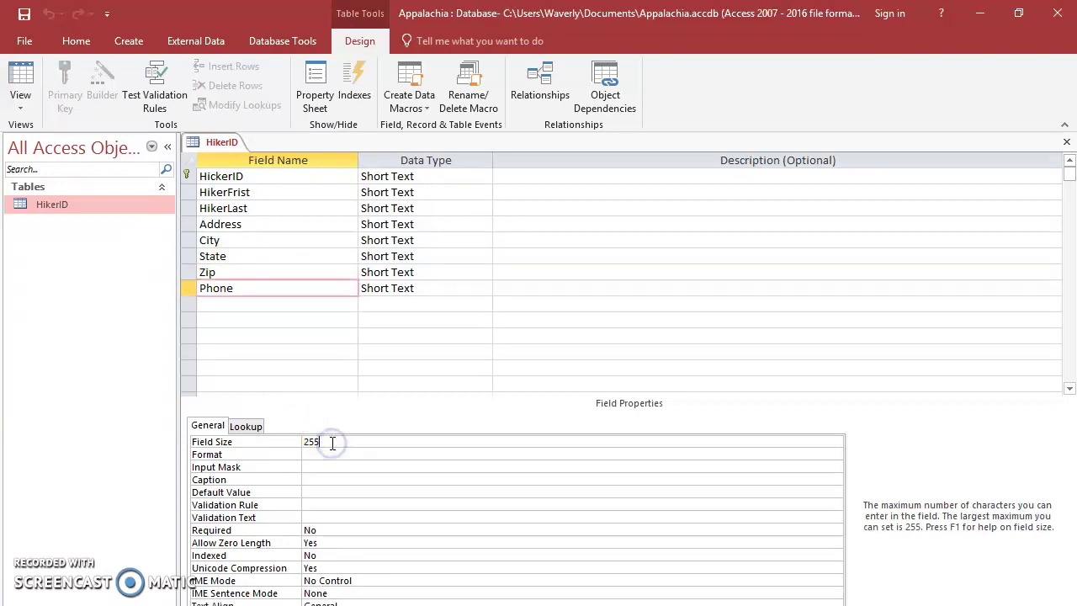
left_click(241, 272)
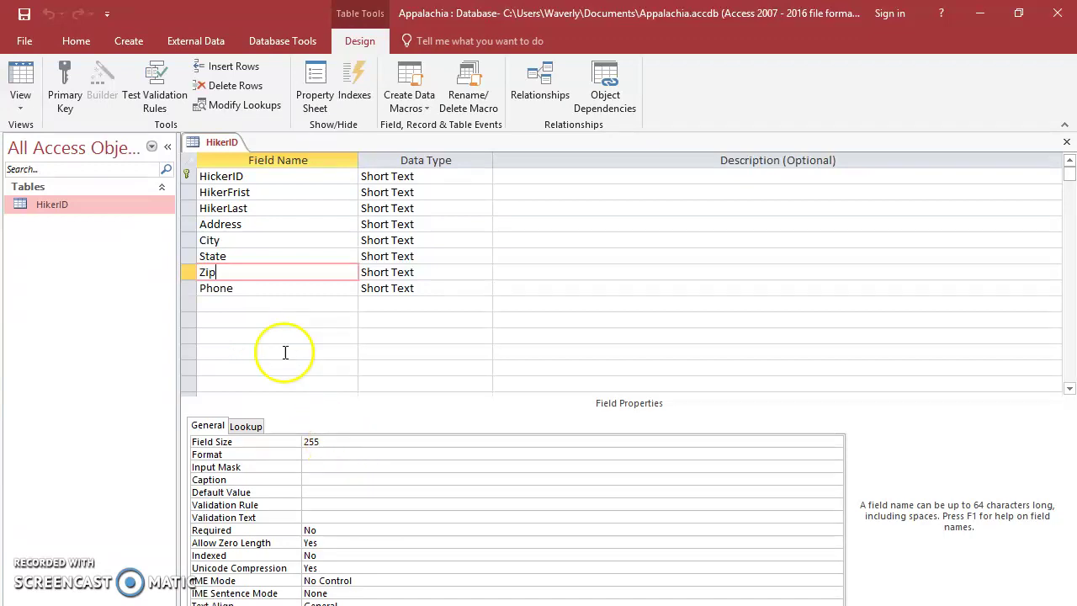
left_click(270, 193)
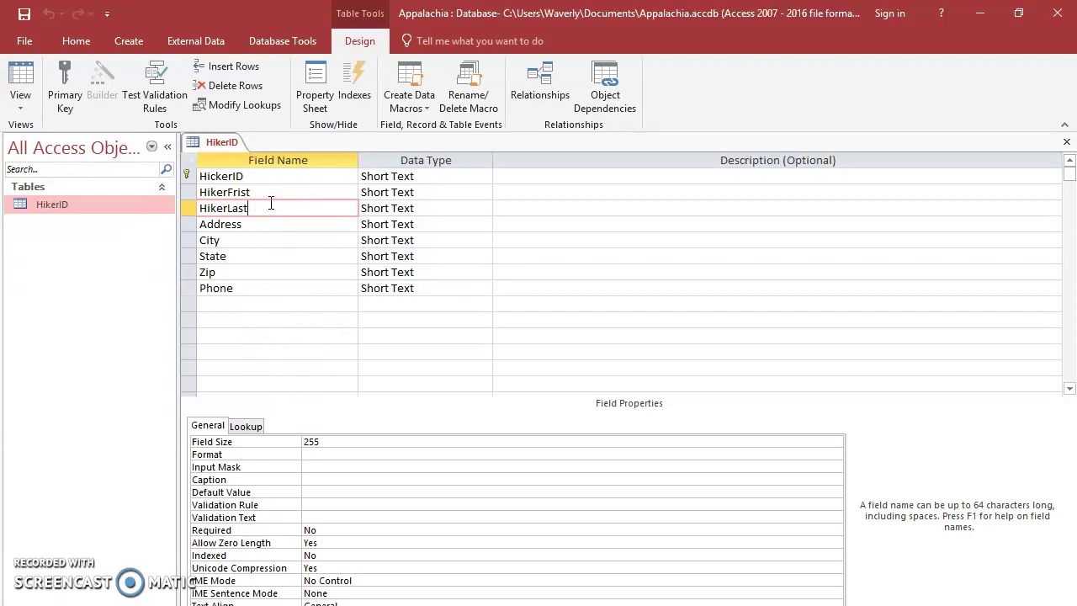
left_click(331, 442)
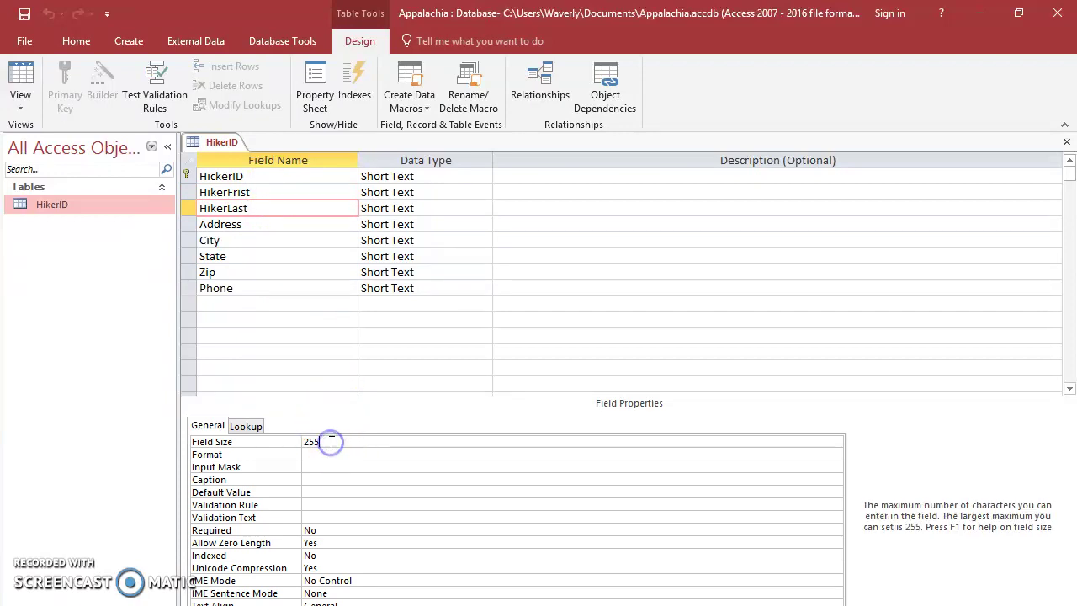
left_click(302, 359)
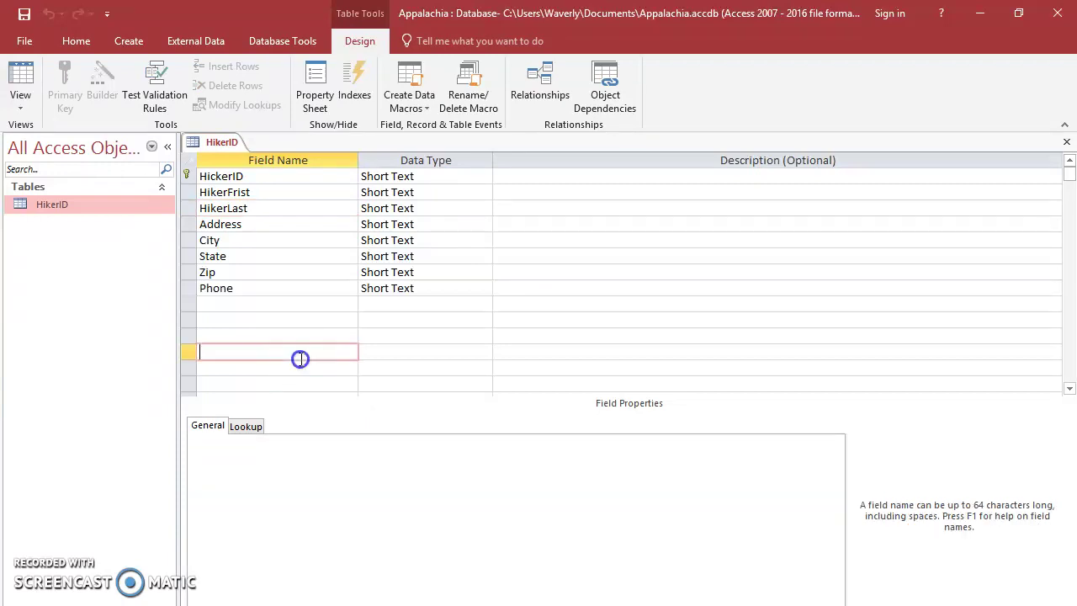
Step: Return HikerID to Datasheet View and place the cursor in the new record's HikerID cell
left_click(20, 105)
left_click(45, 145)
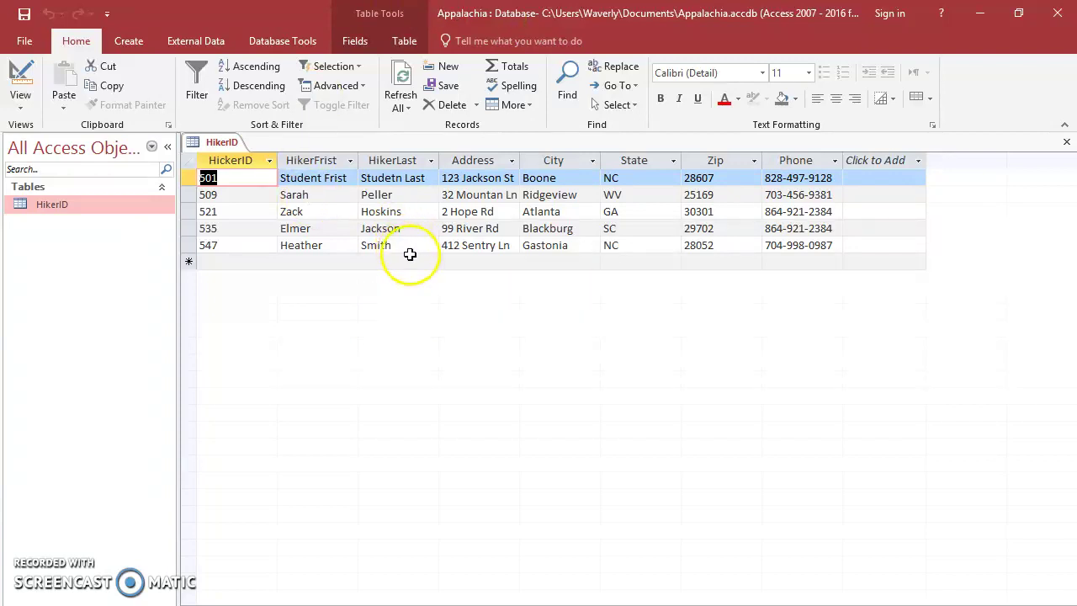
left_click(422, 262)
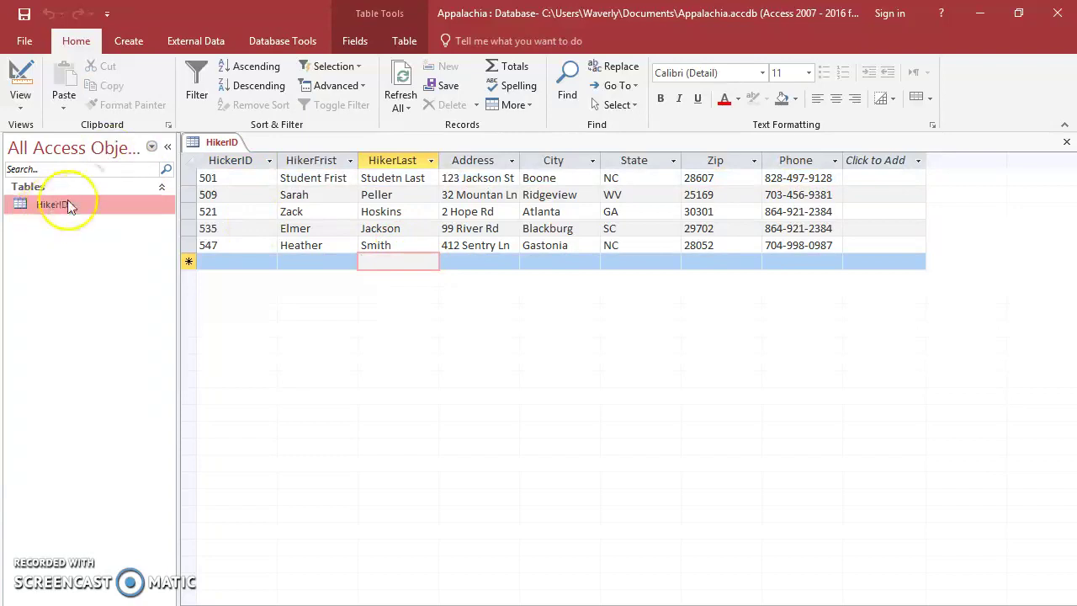
left_click(227, 263)
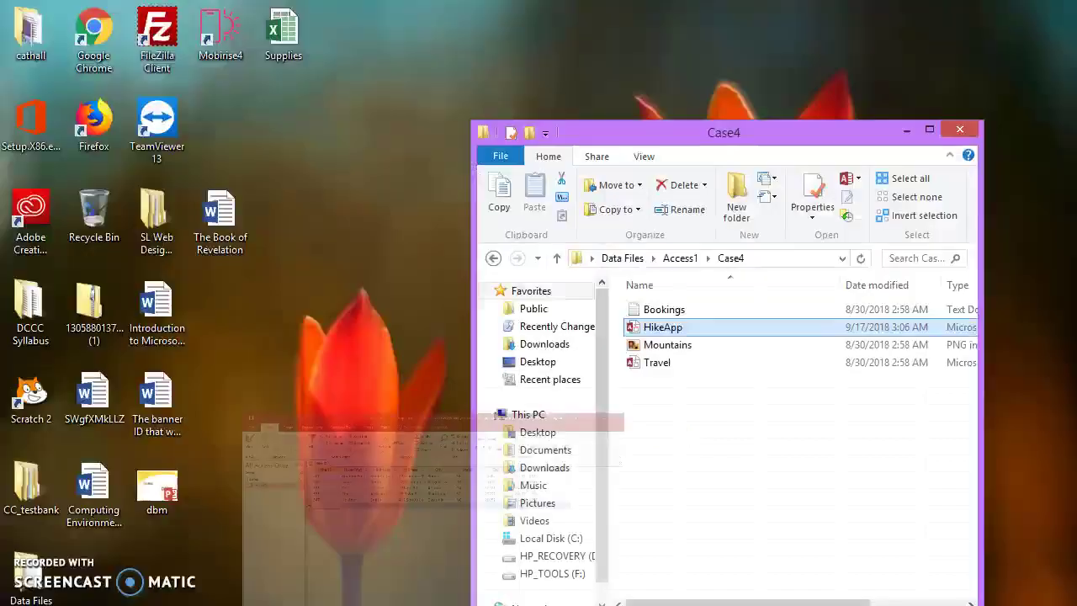
Step: Open the HikeApp database from the Case4 folder
double_click(665, 327)
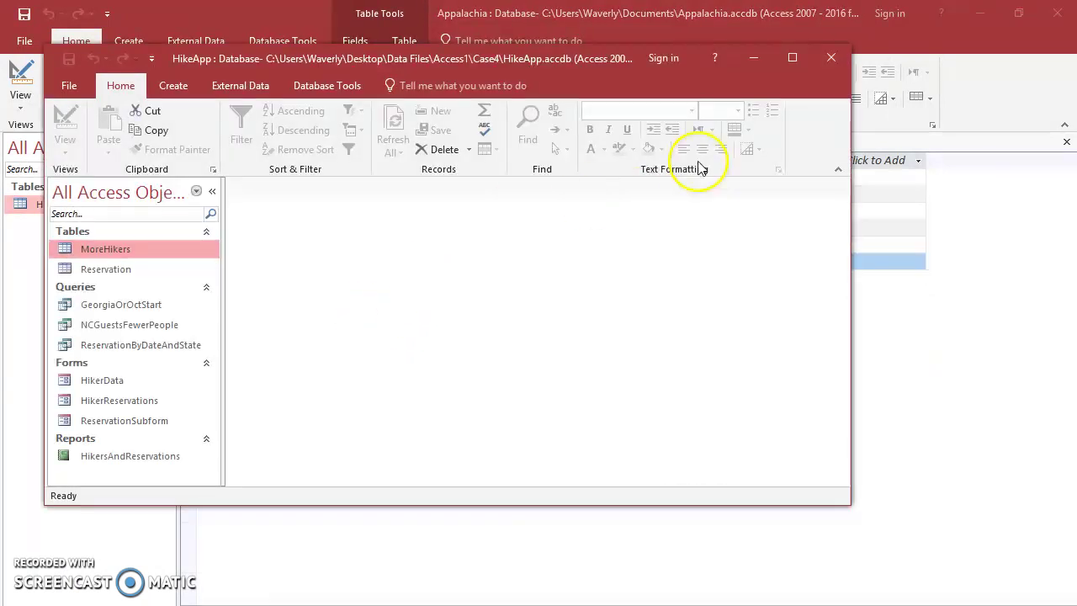
Step: Reopen HikeApp and show the MoreHikers table maximized with all 15 records and columns
left_click(826, 58)
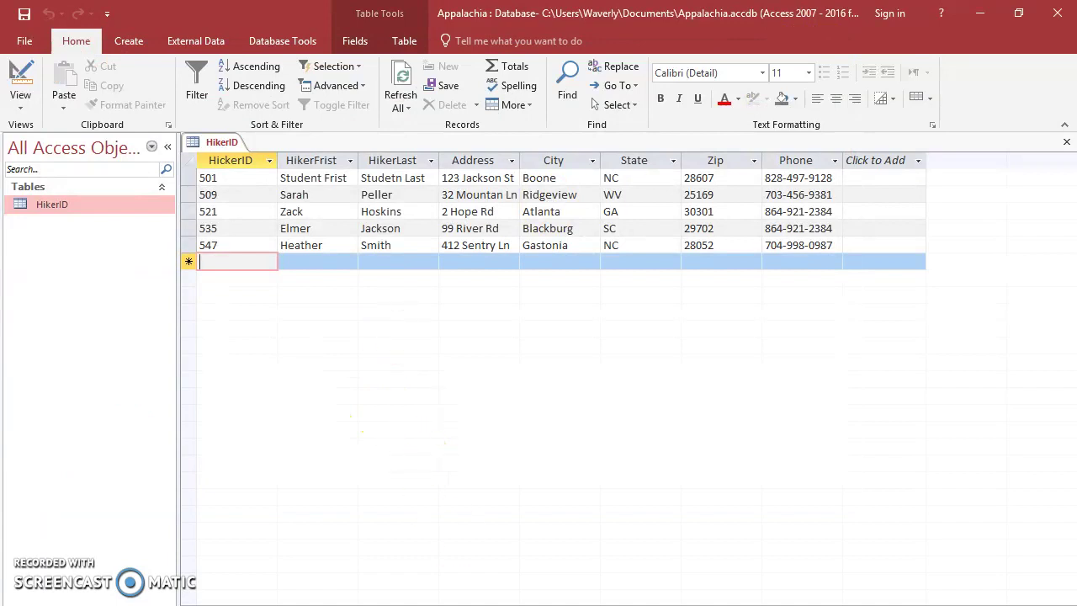
left_click(980, 12)
double_click(657, 328)
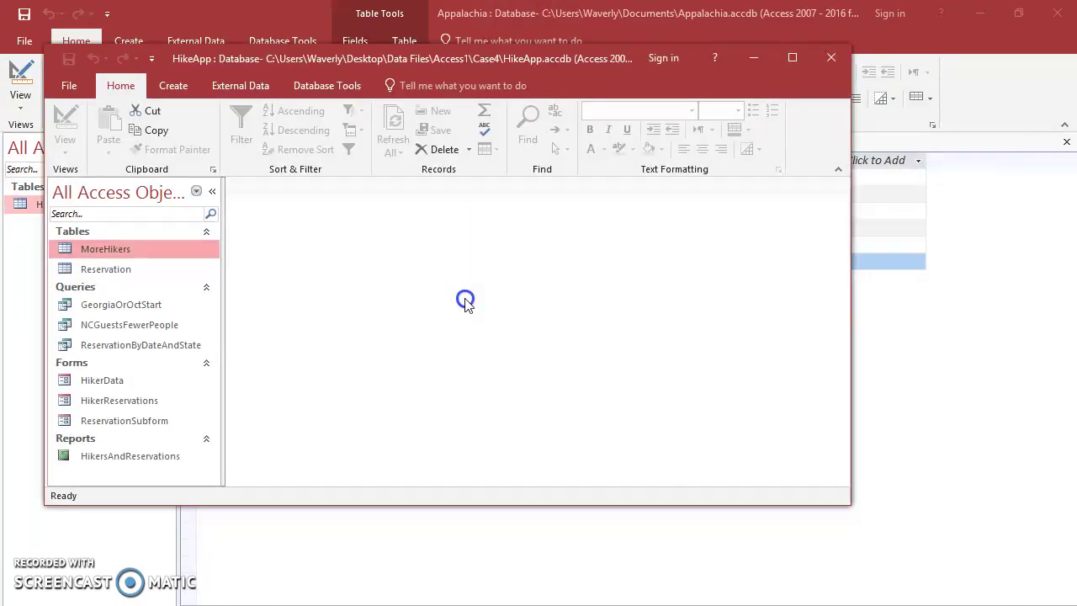
double_click(127, 251)
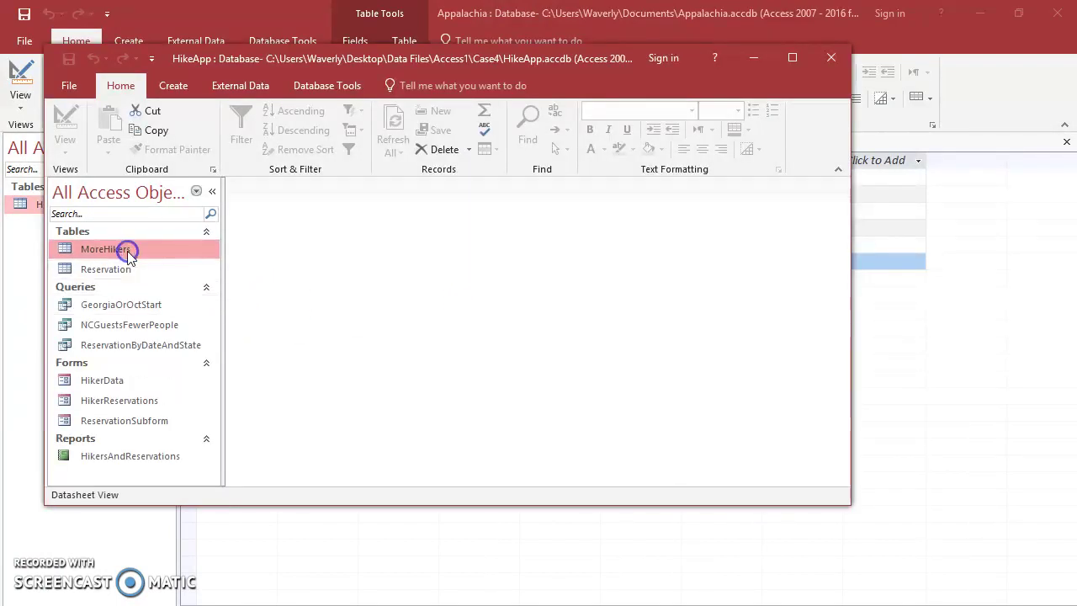
left_click(791, 58)
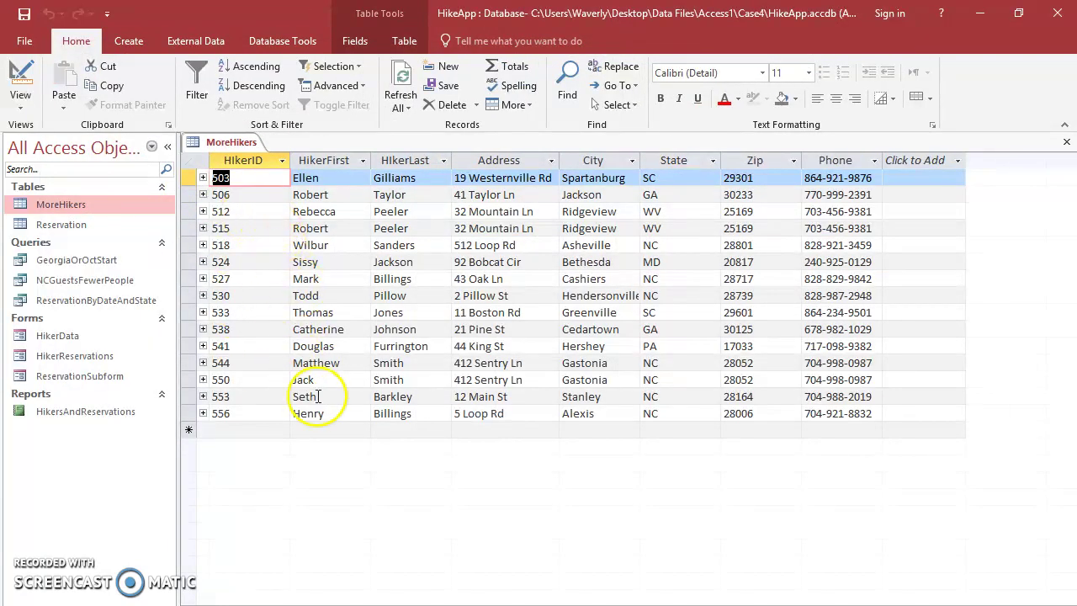
Step: Copy all 15 MoreHikers records, then close HikeApp keeping them on the clipboard
left_click(191, 165)
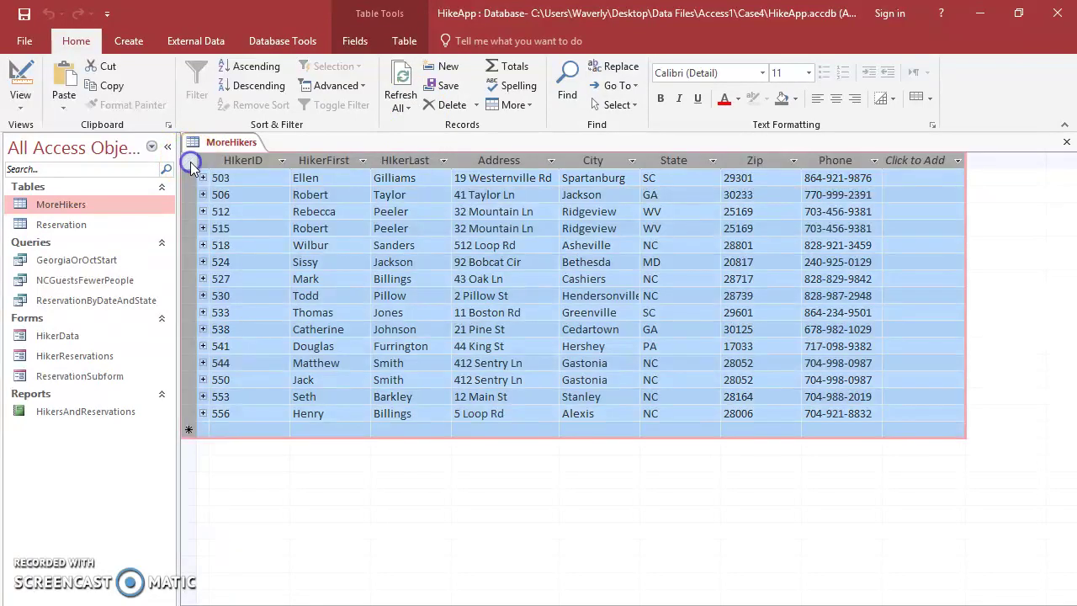
right_click(191, 167)
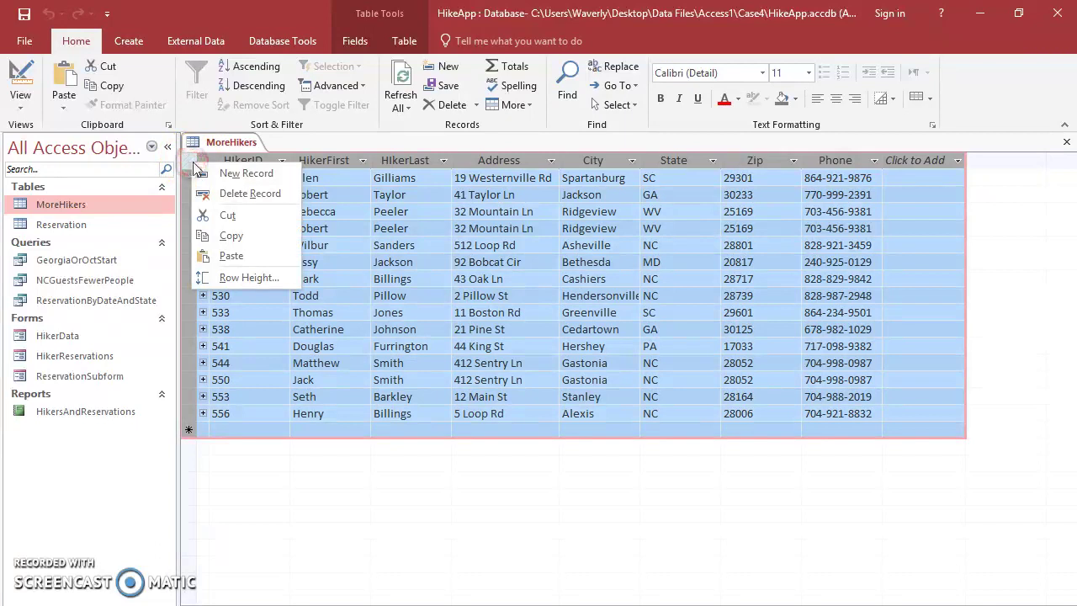
left_click(225, 237)
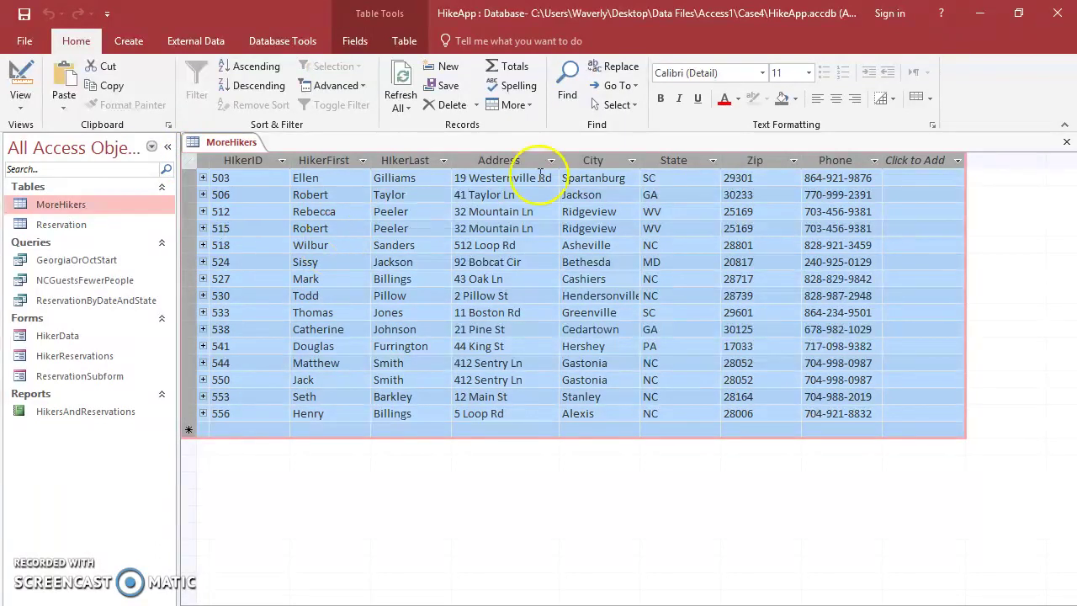
left_click(1058, 14)
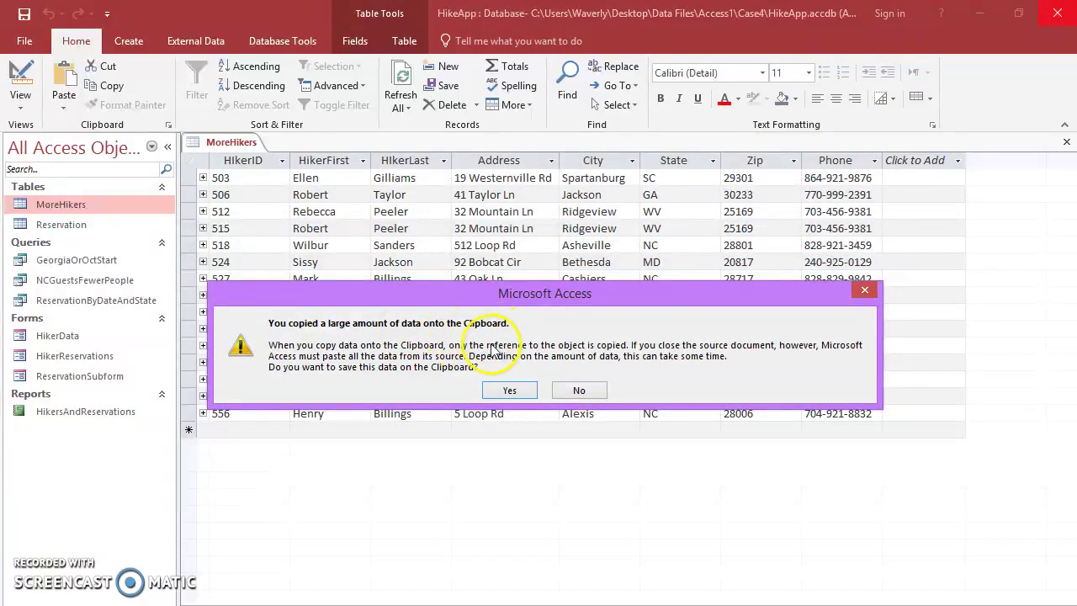
left_click(509, 389)
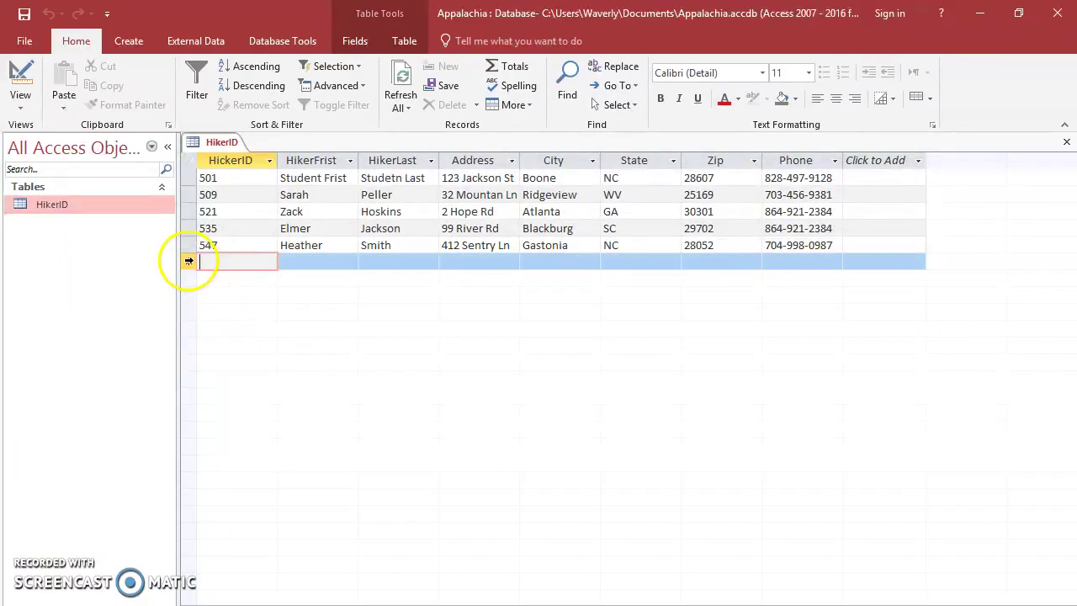
Step: Paste the 15 copied records into HikerID's new-record row and confirm, giving 20 records
left_click(189, 261)
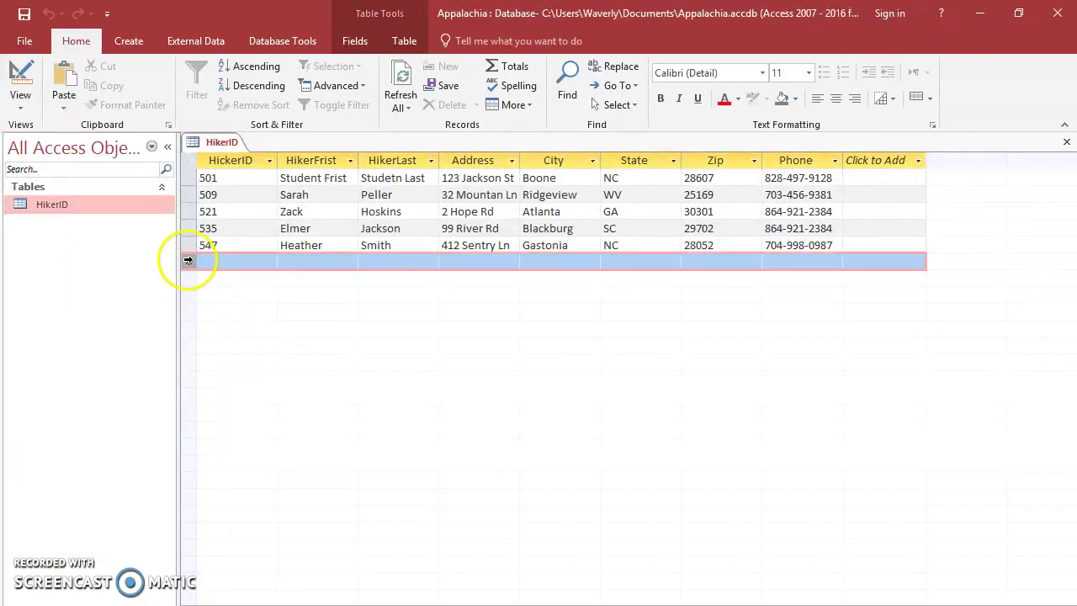
right_click(189, 261)
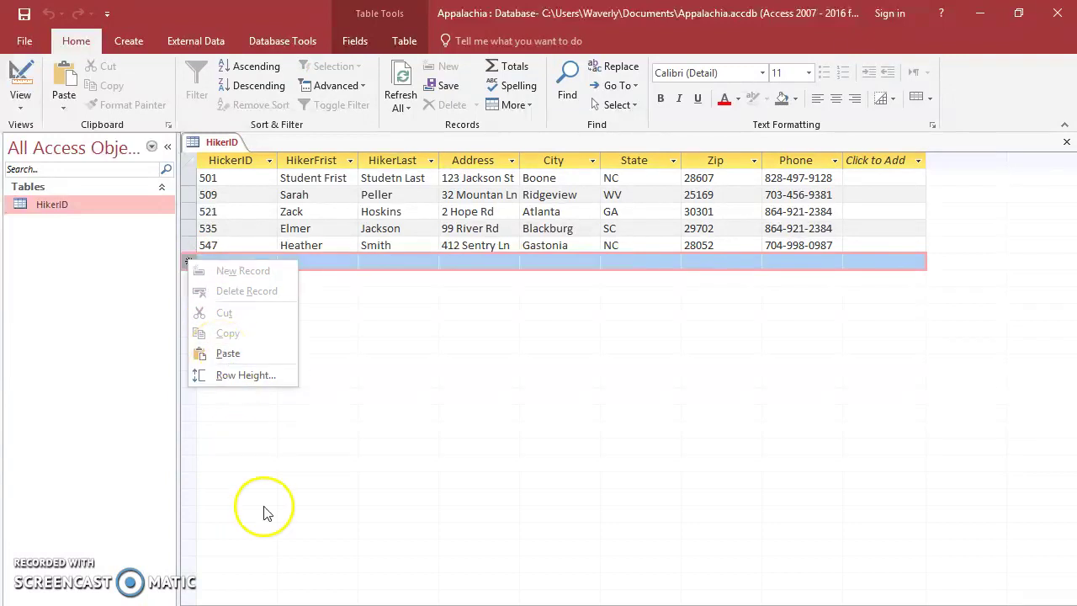
key("Escape")
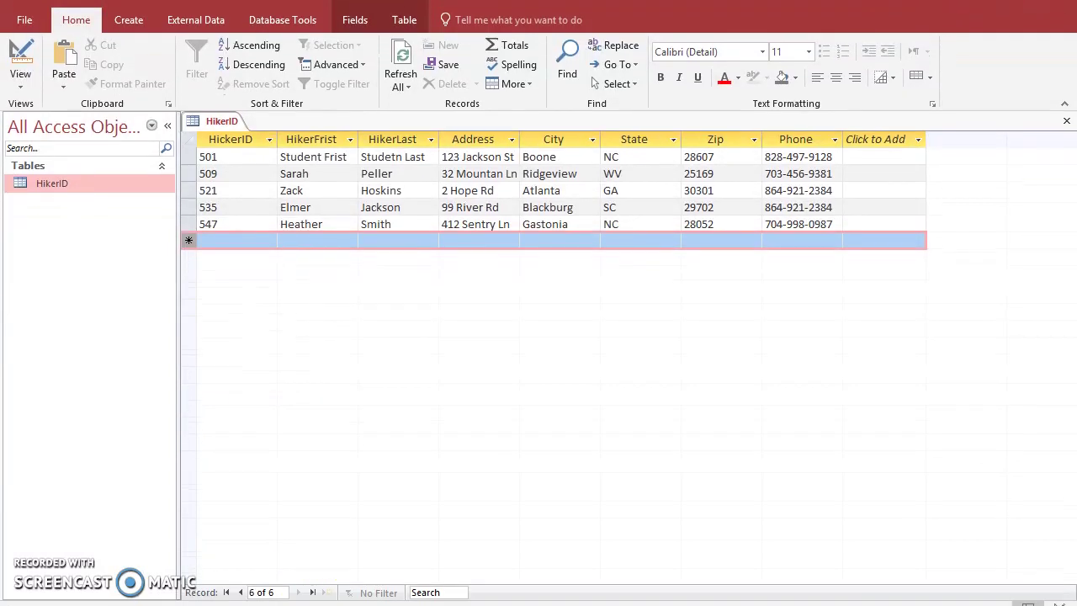
left_click(190, 236)
right_click(190, 237)
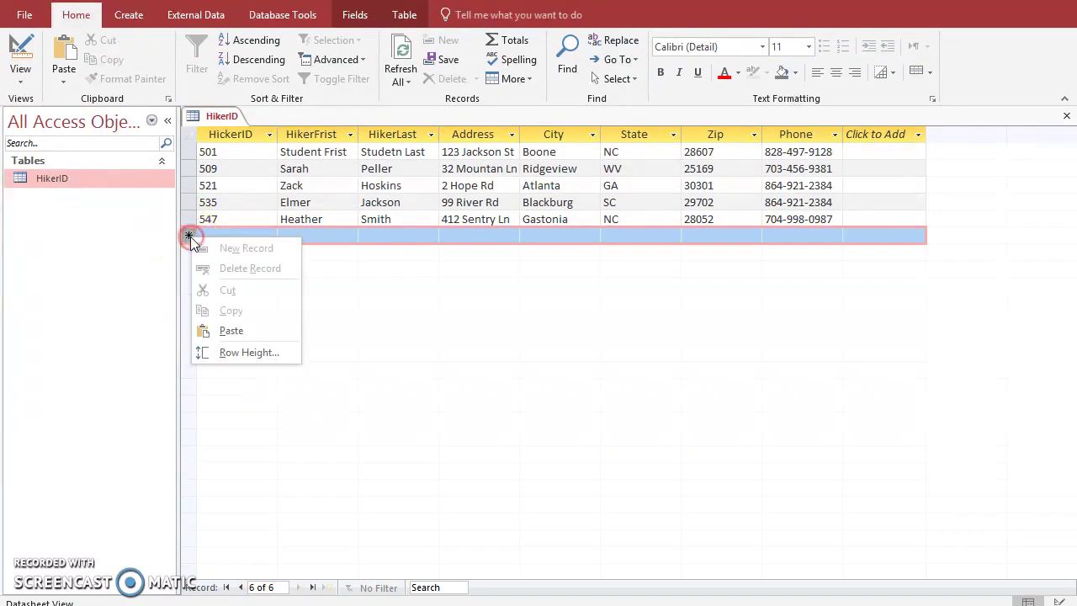
left_click(232, 331)
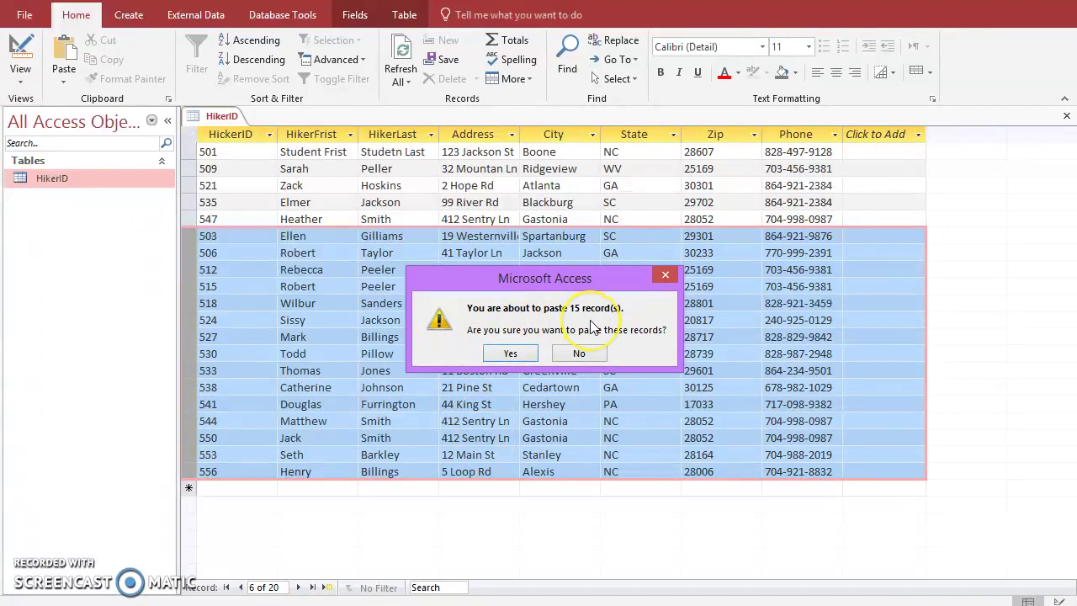
left_click(514, 353)
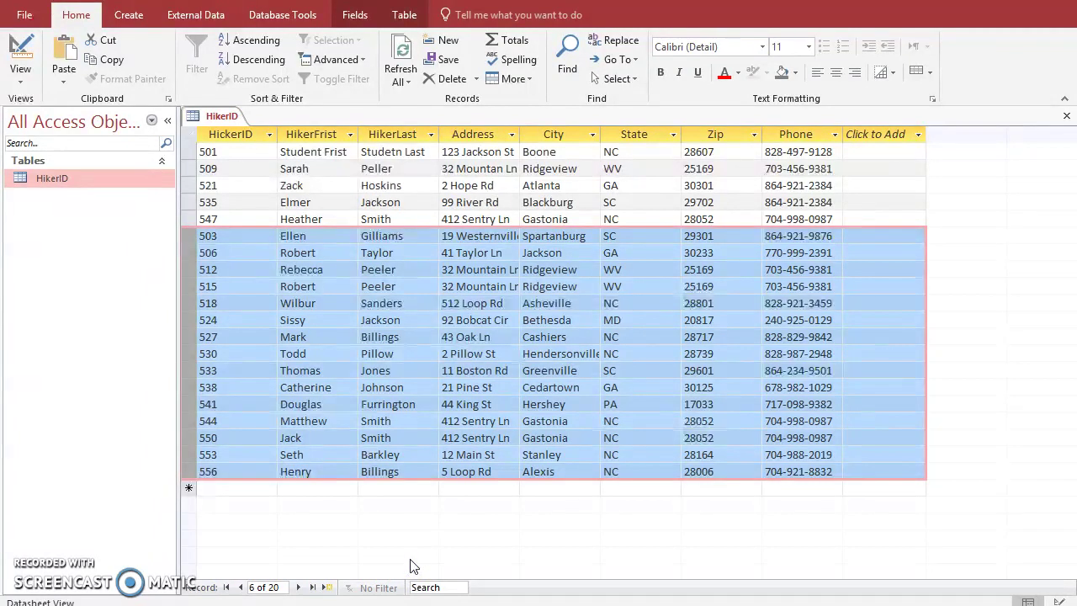
Step: Close and reopen HikerID so its 20 records, IDs 501–556, appear in order
left_click(914, 184)
left_click(979, 196)
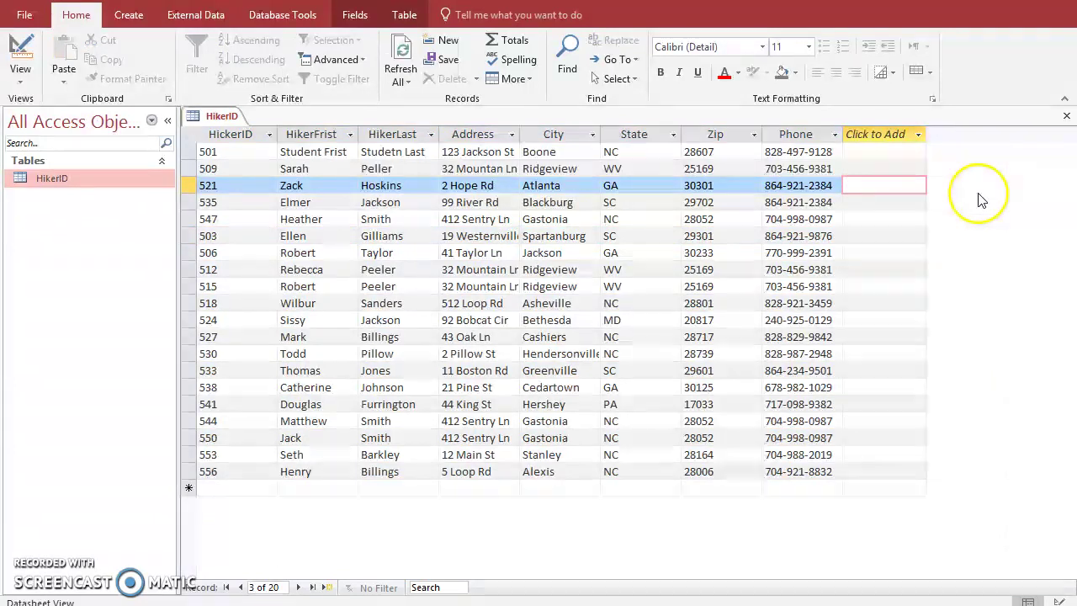
left_click(1067, 117)
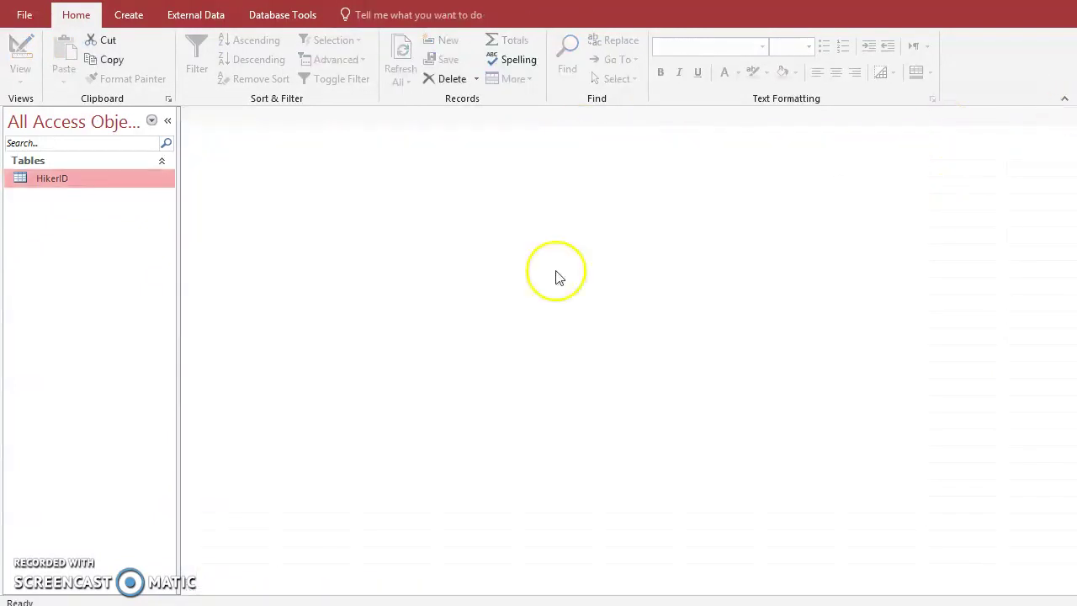
double_click(63, 184)
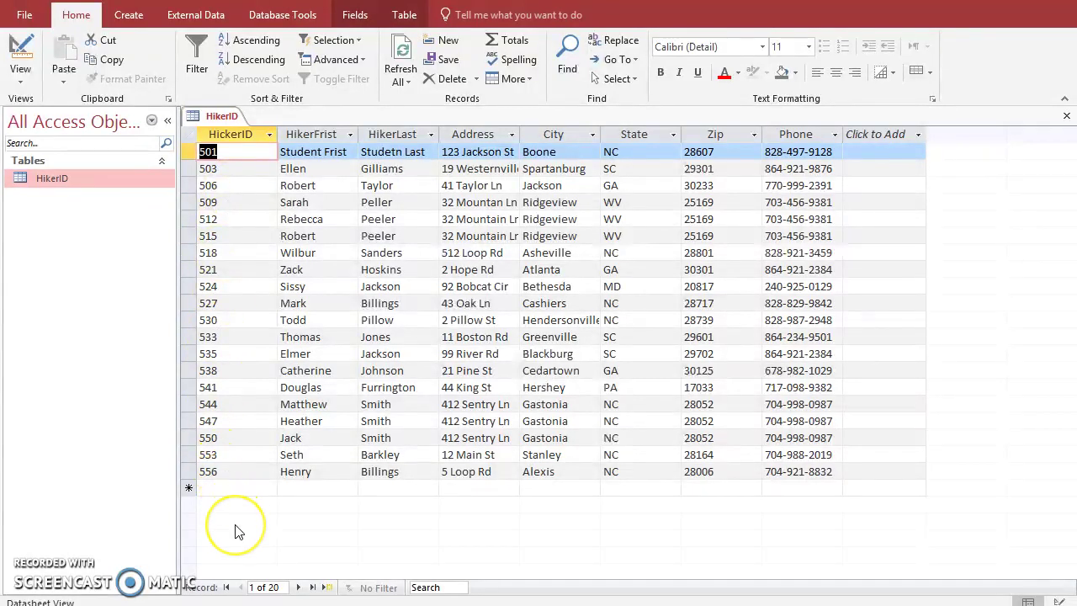
left_click(314, 547)
Step: Switch the ribbon to the Create tab's table, query, form and report commands
left_click(135, 20)
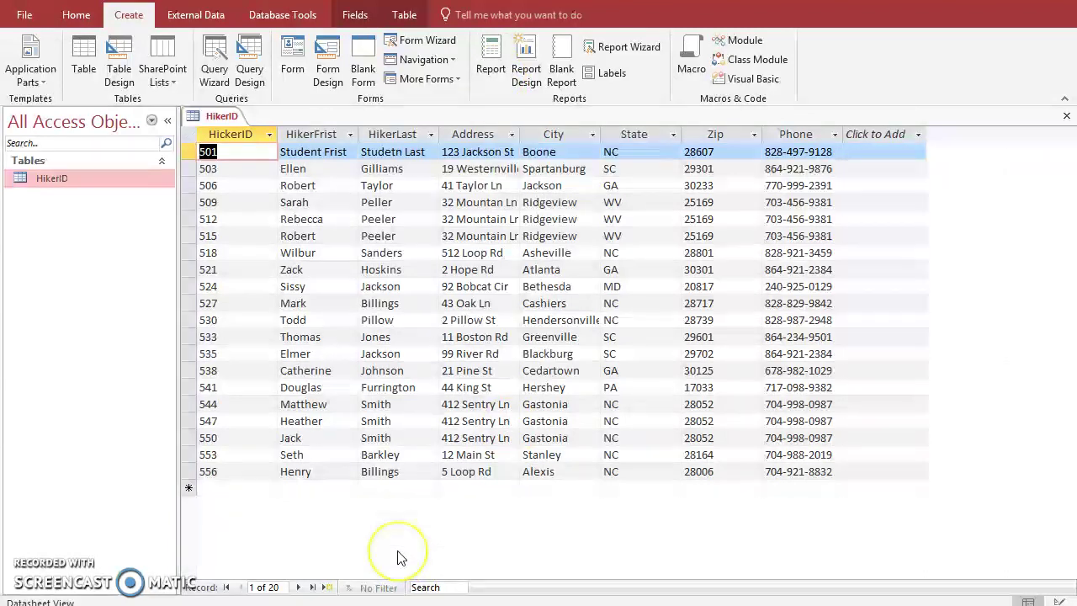
left_click(431, 535)
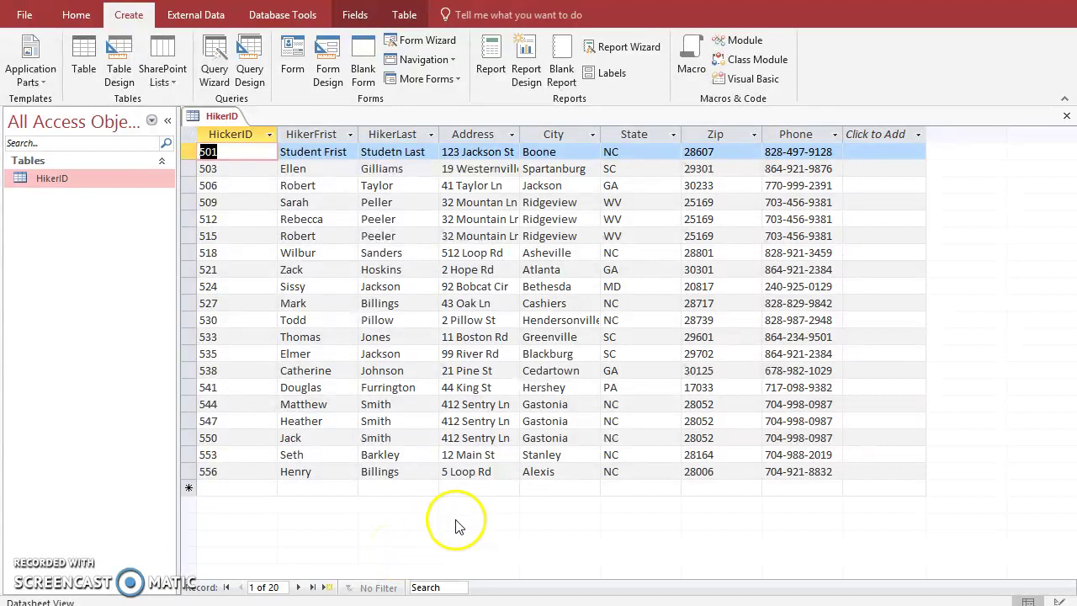